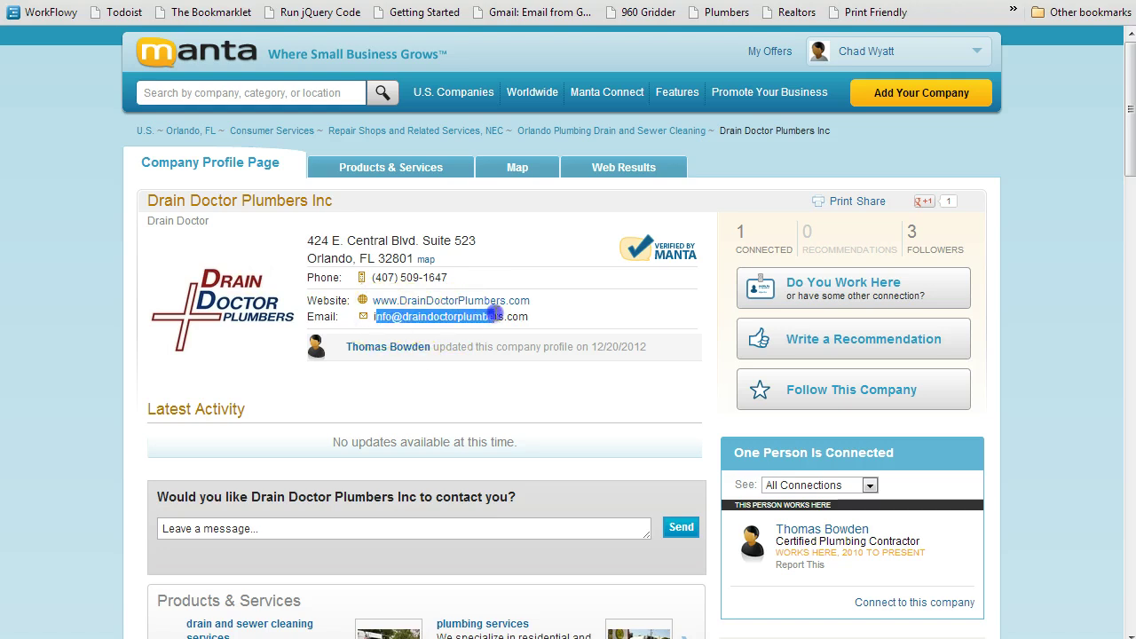
Step: Apply the Plumbers MailMarklet to the Drain Doctor Plumbers Inc Manta listing and open its rewritten email link
left_click(447, 324)
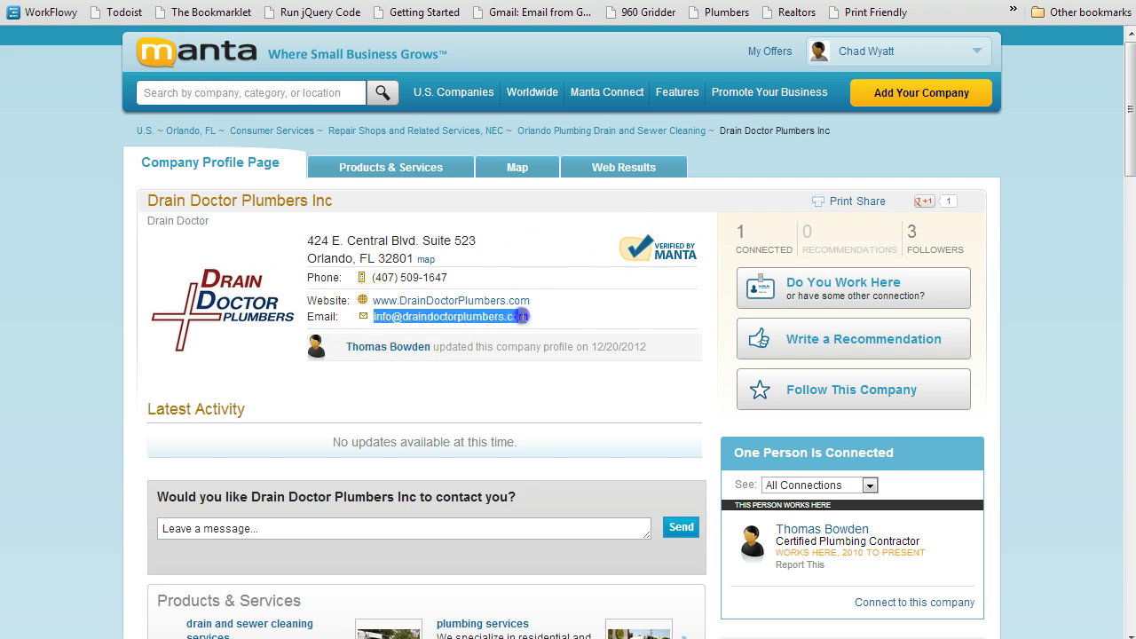
left_click(515, 341)
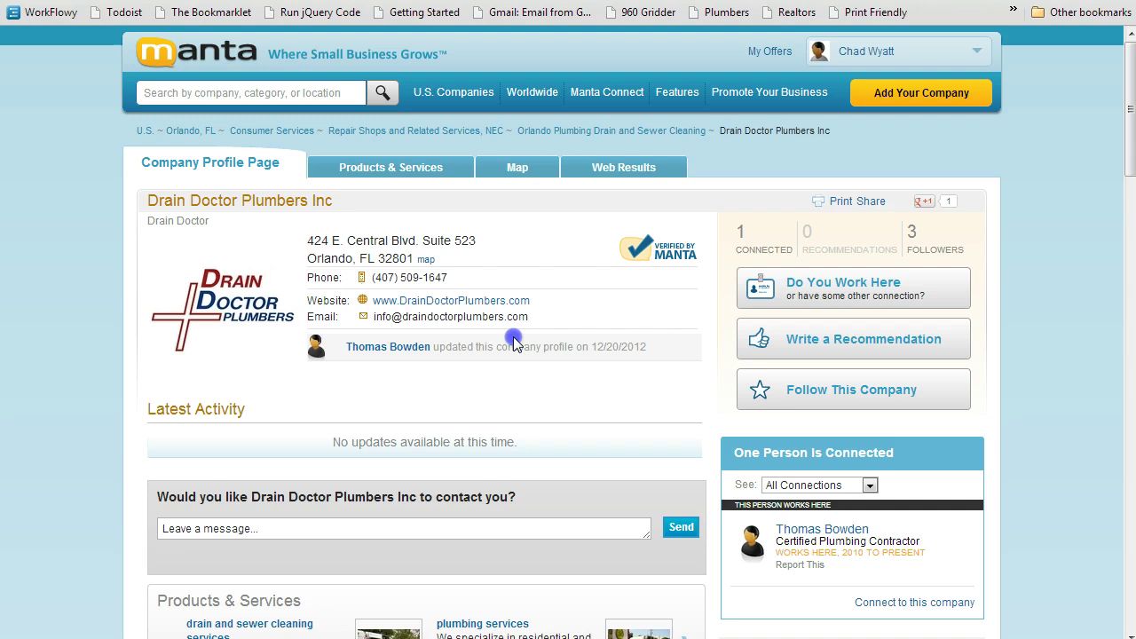
left_click(723, 18)
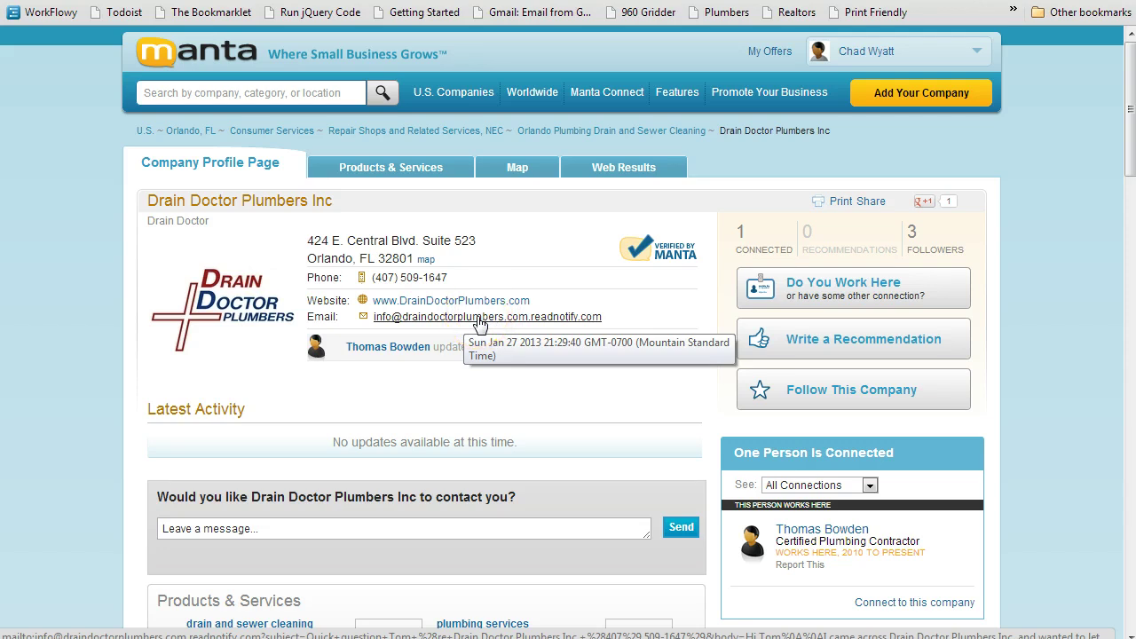
left_click(553, 254)
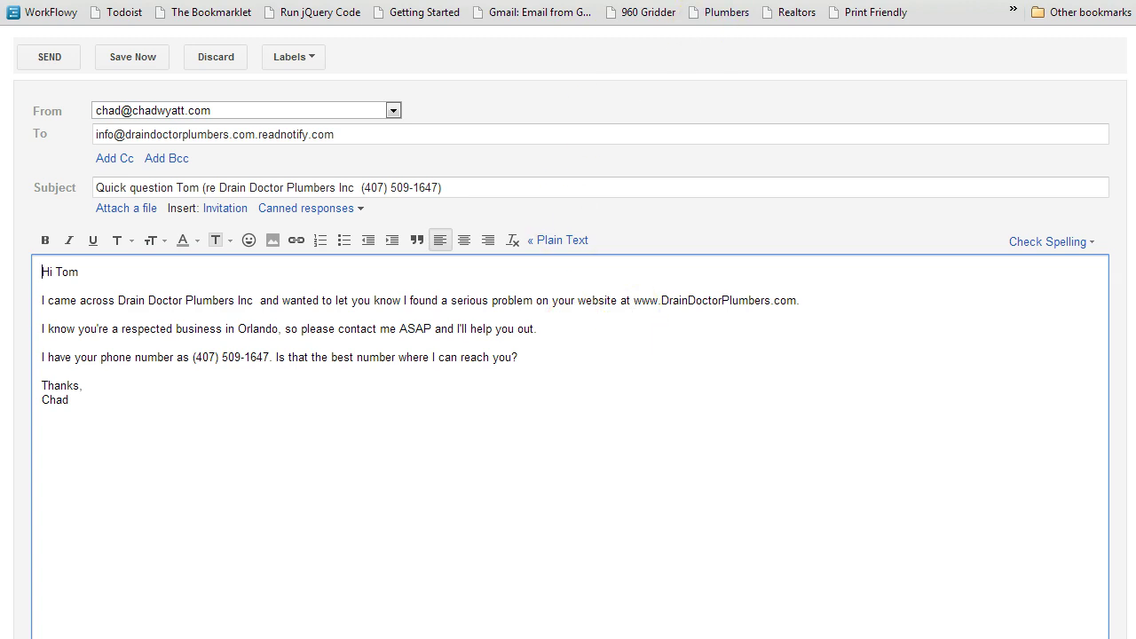
Step: Return to the Yellow Pages tab for Basile Heating and Air in Colorado Springs
key("ctrl+Tab")
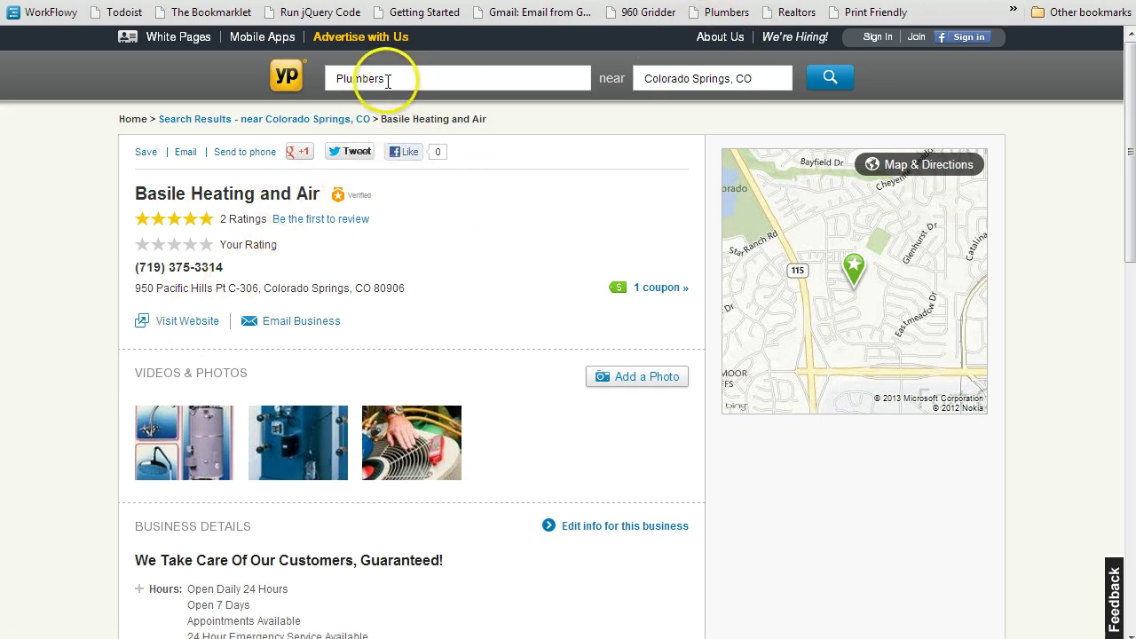
Step: Run the Plumbers bookmarklet on the Basile Heating and Air listing and email the business
left_click(721, 12)
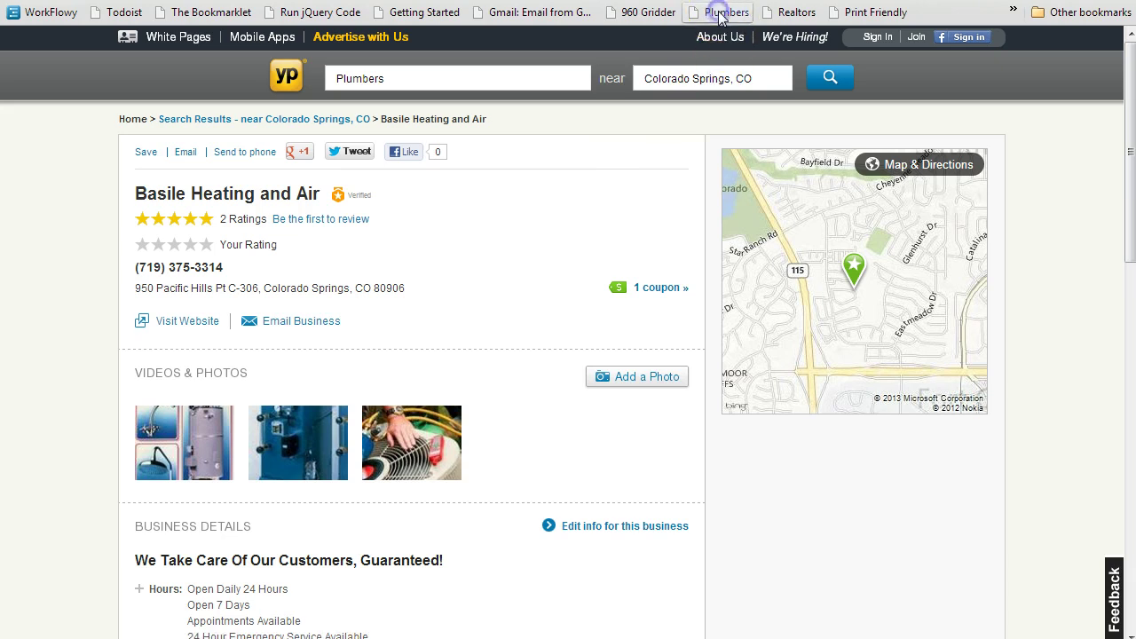
left_click(280, 323)
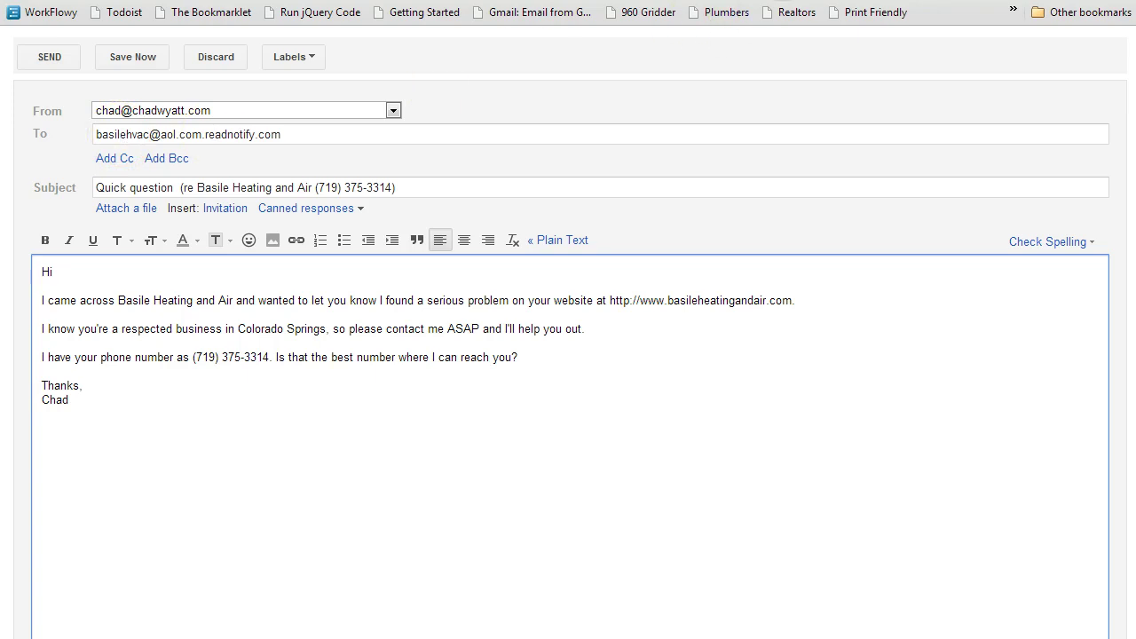
Step: Switch to the Yellowbook listing for Rex's Plumbing And Heating in Fort Collins
left_click(721, 13)
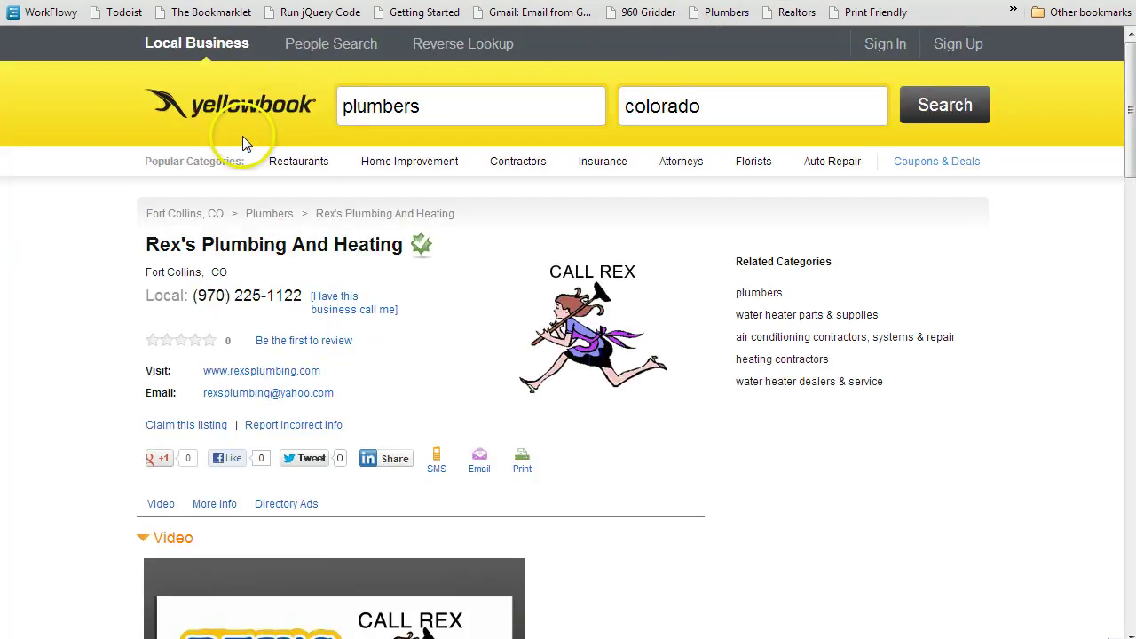
Step: Run the Plumbers bookmarklet on Rex's Plumbing And Heating and start its Gmail email
left_click(721, 13)
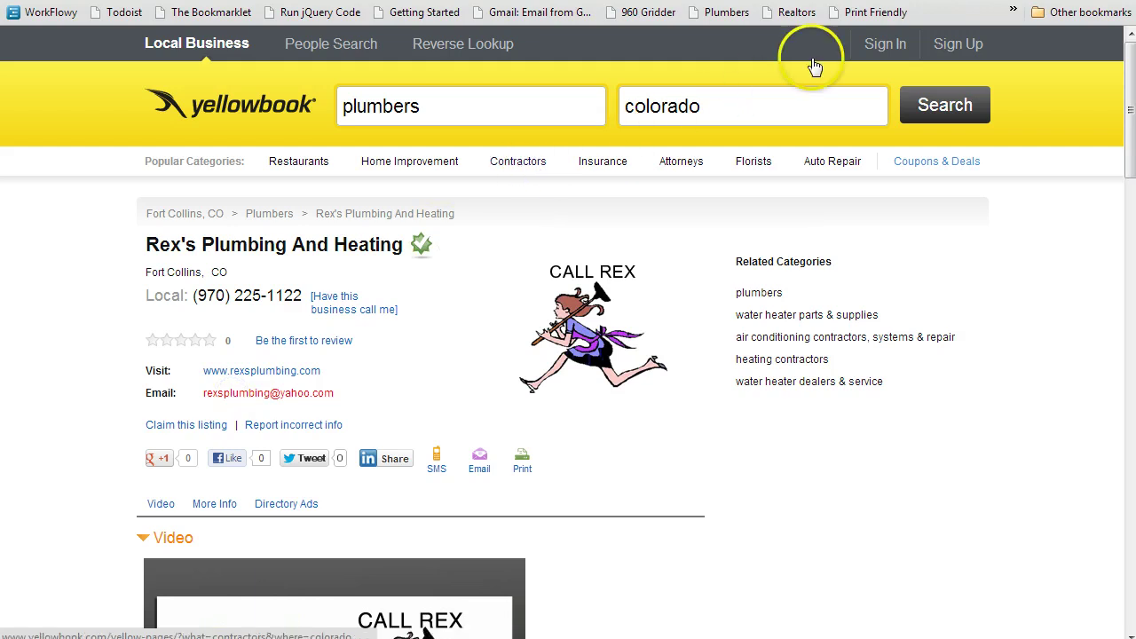
left_click(785, 12)
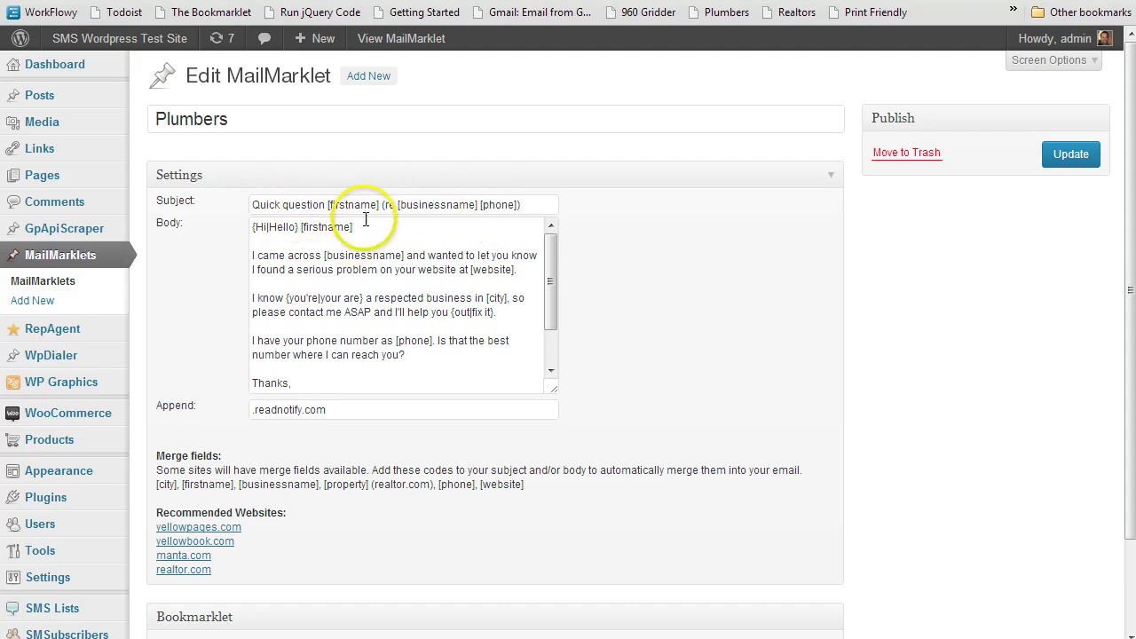
Step: Scroll past the Plumbers template body and highlight the .readnotify.com Append value
scroll(402, 326, "down", 1)
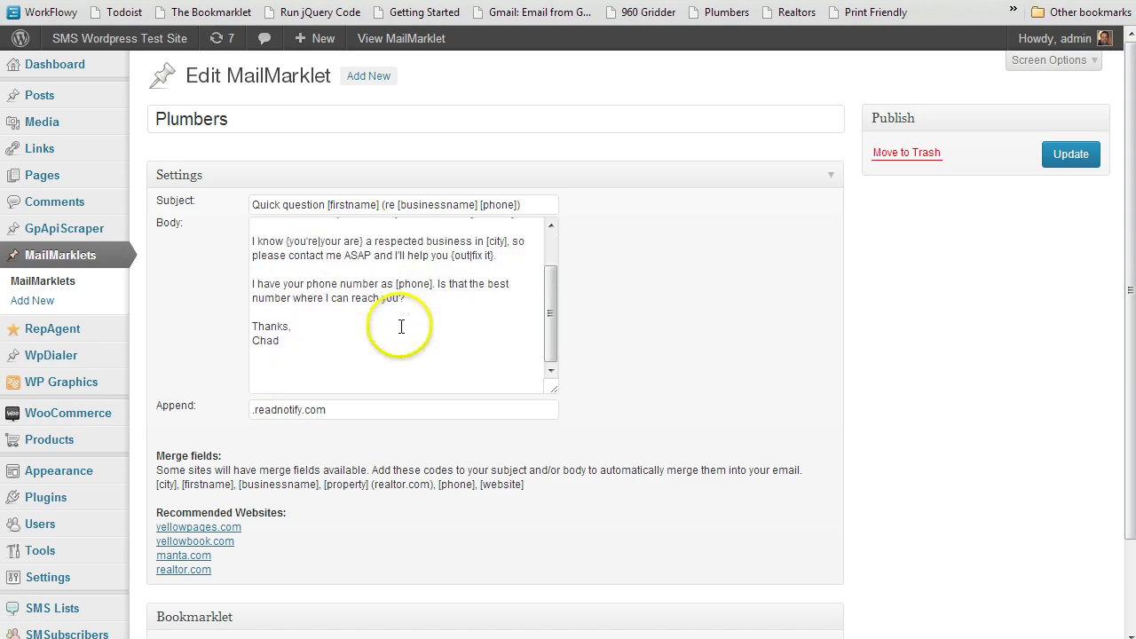
scroll(649, 325, "down", 3)
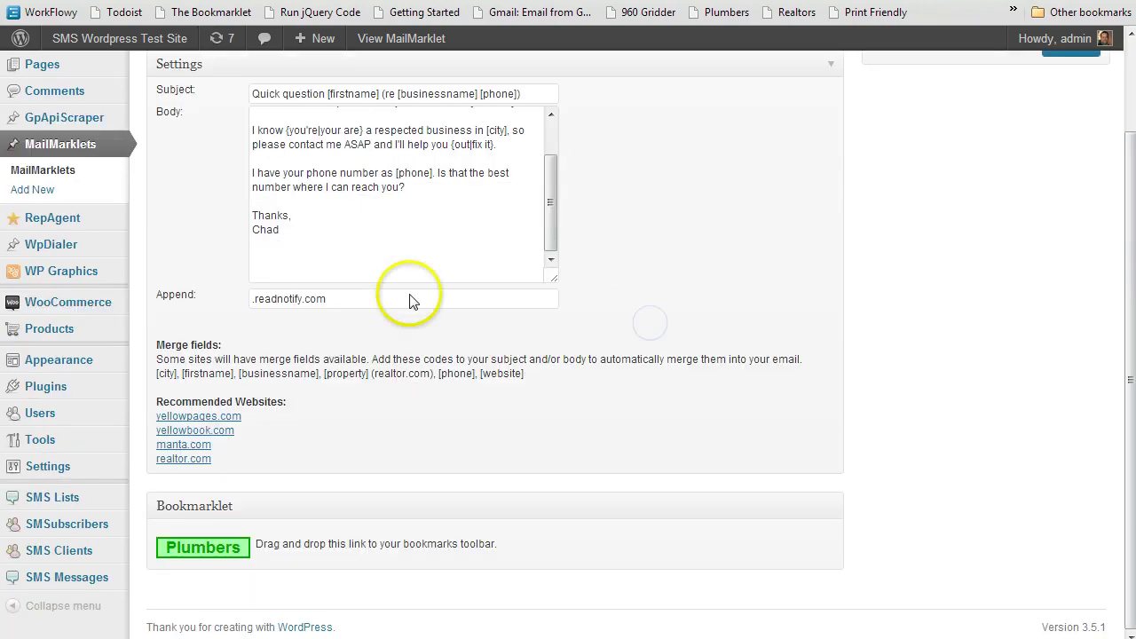
left_click(219, 295)
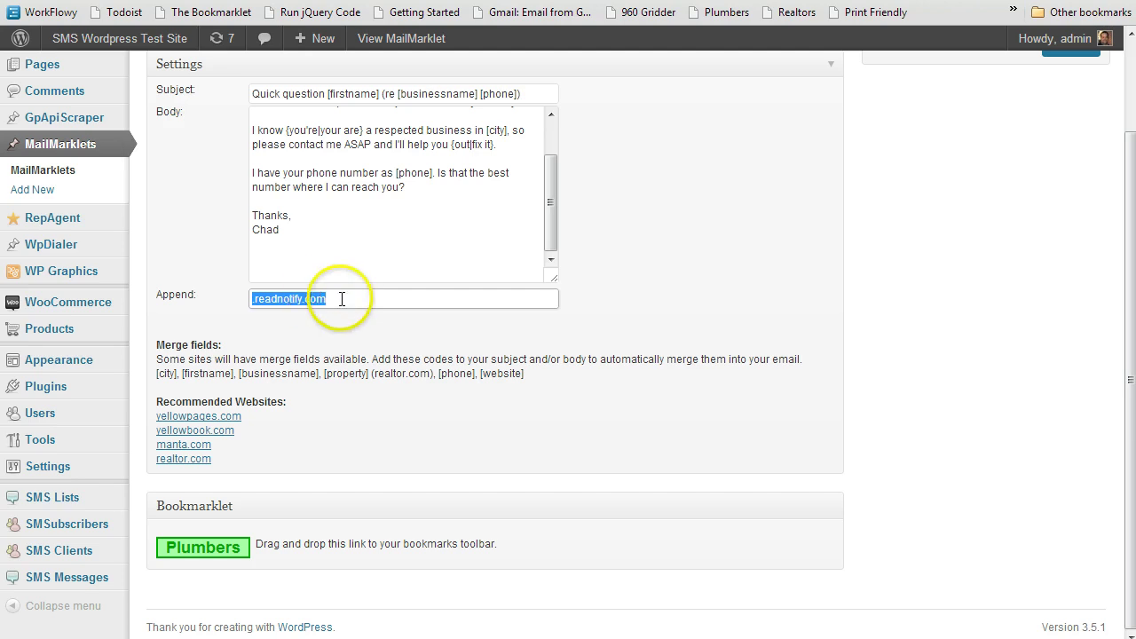
left_click(361, 300)
left_click(221, 317)
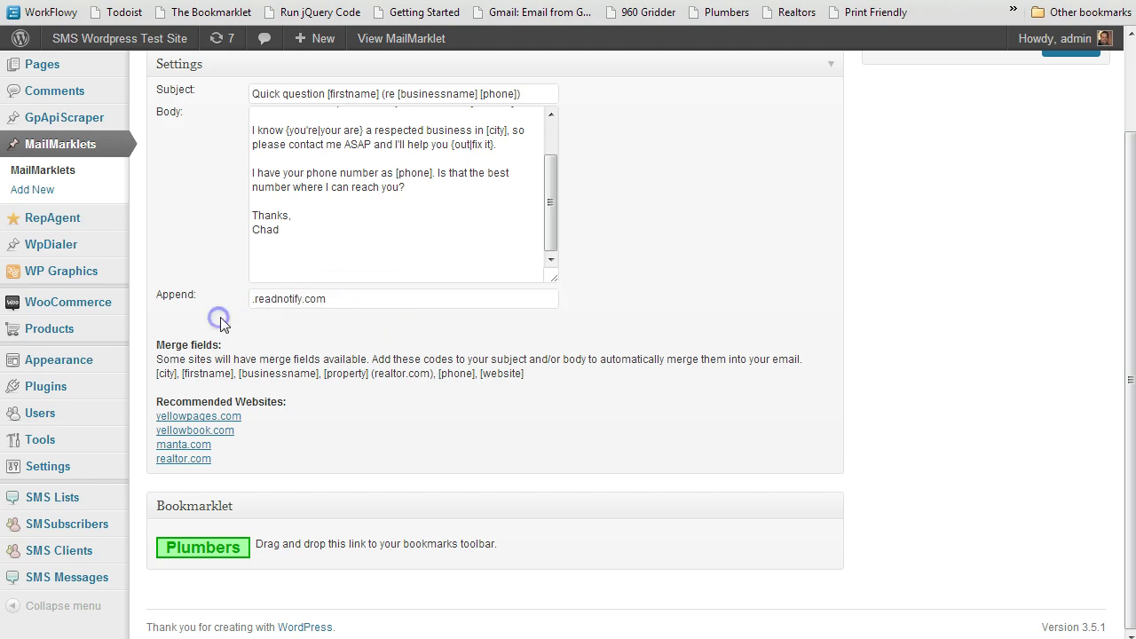
left_click_drag(341, 299, 303, 299)
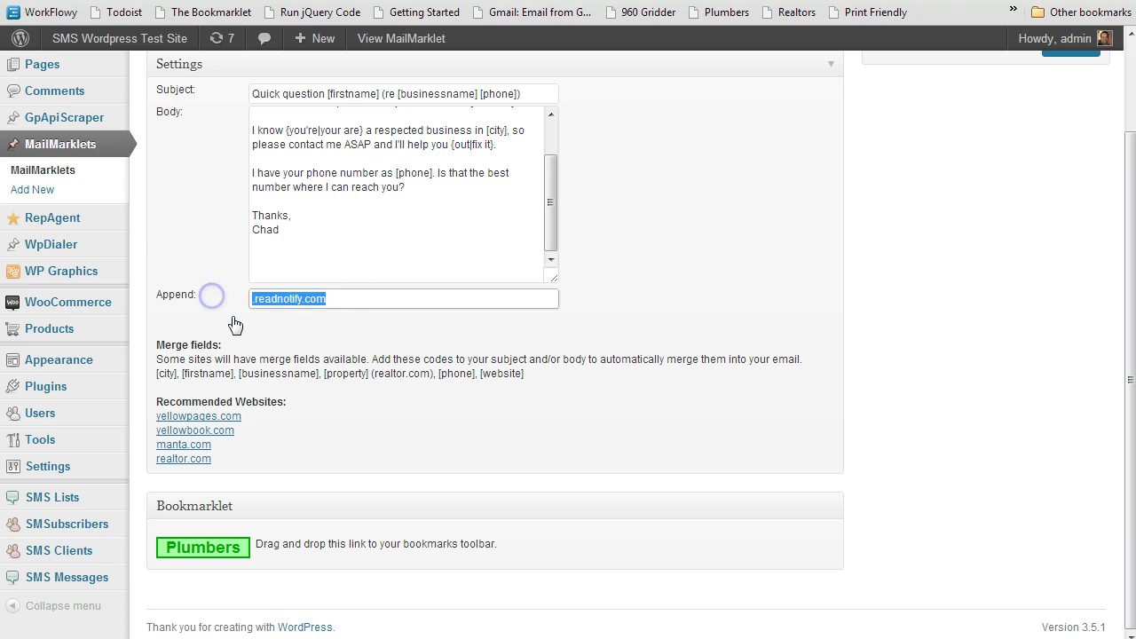
left_click(232, 317)
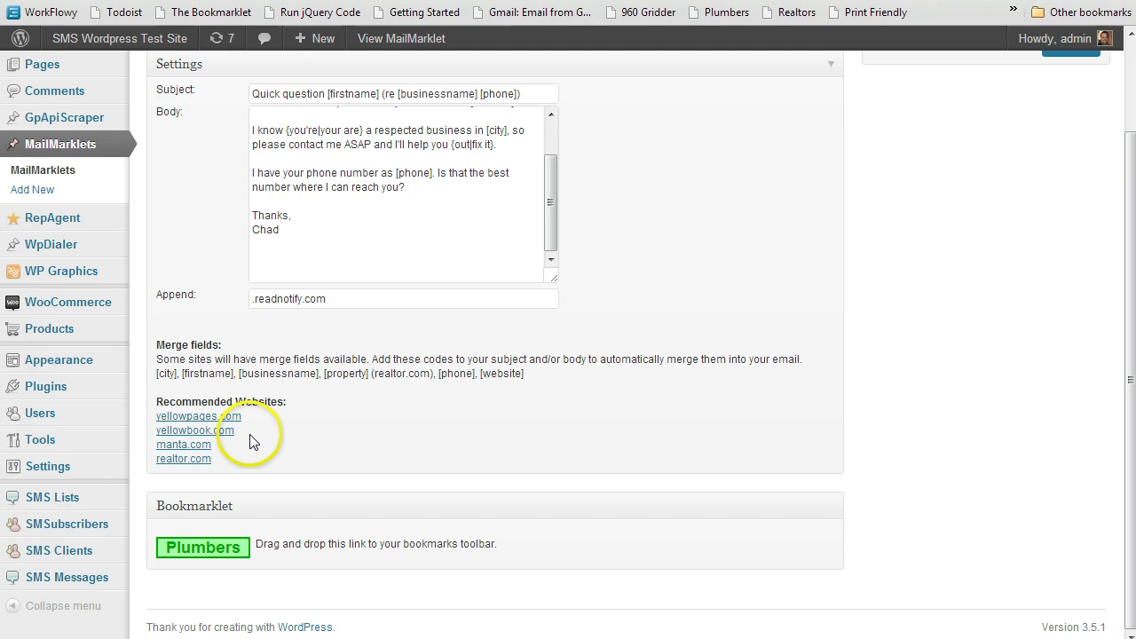
Step: Drag the Plumbers MailMarklet link onto the bookmarks bar after Gmail
scroll(373, 257, "up", 2)
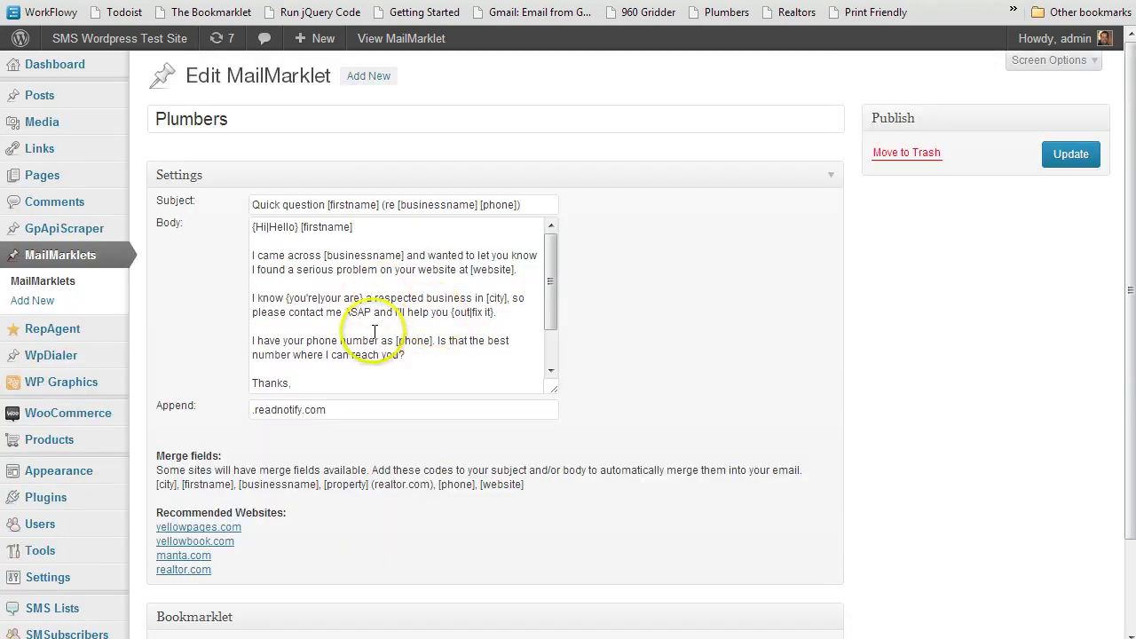
scroll(267, 426, "down", 2)
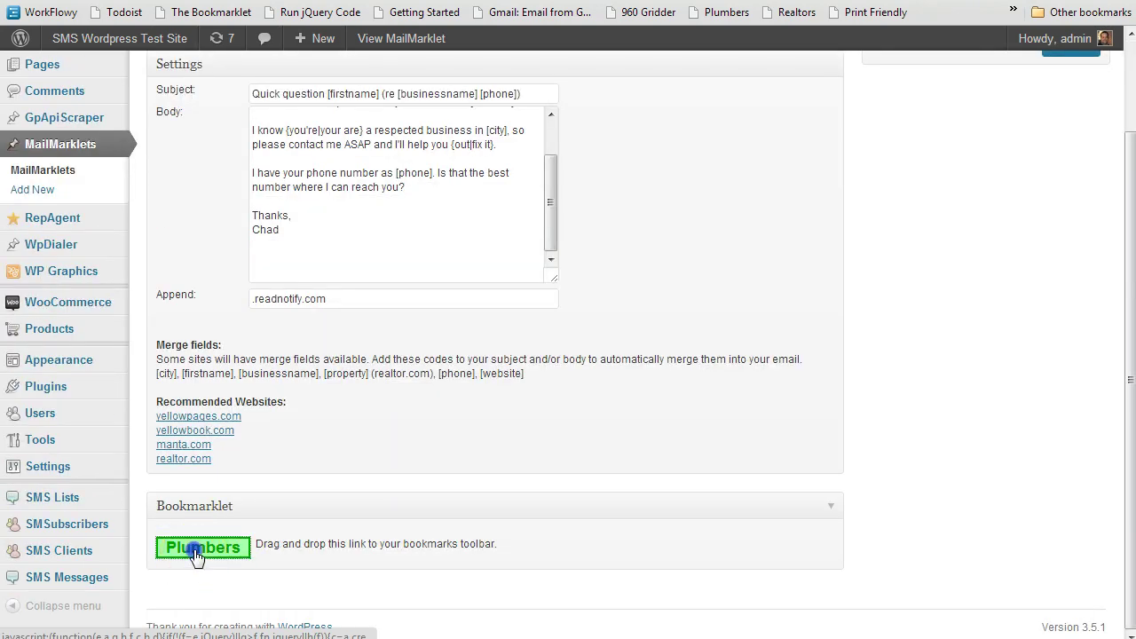
left_click_drag(196, 555, 402, 431)
left_click_drag(656, 67, 613, 25)
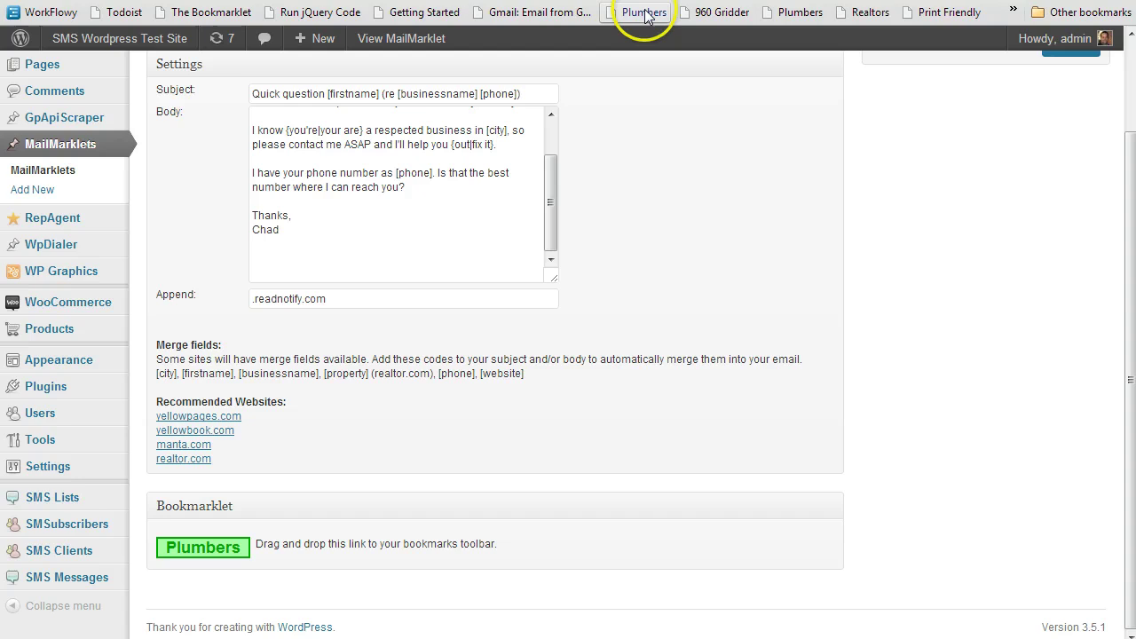
Step: Bring up the MailMarklet edit fields, focusing the title and message body
scroll(644, 107, "up", 2)
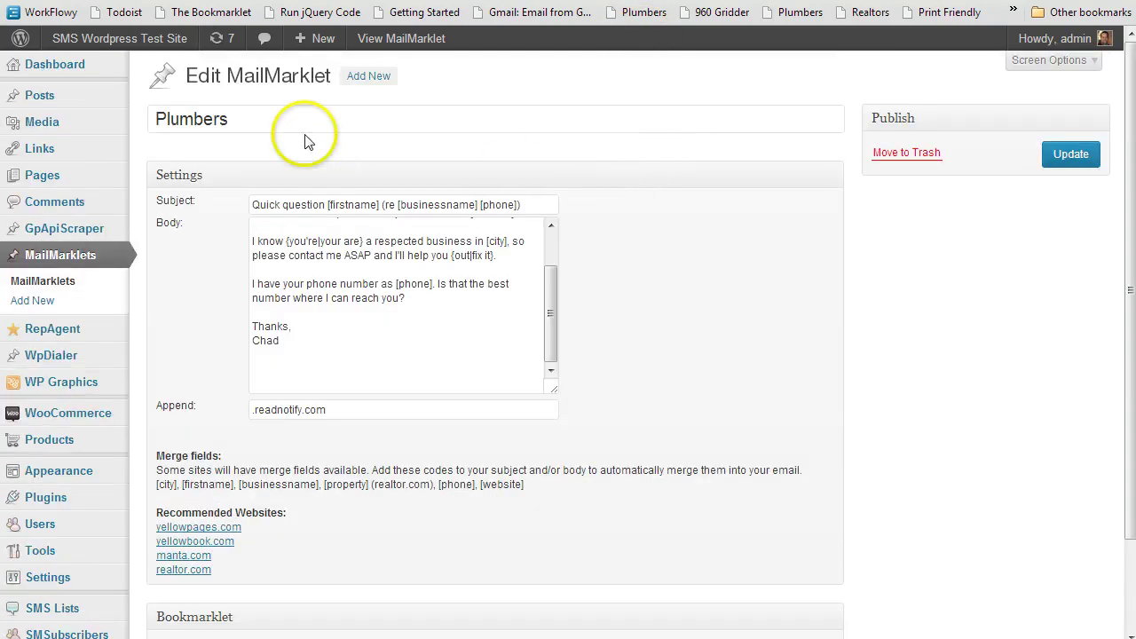
left_click(284, 118)
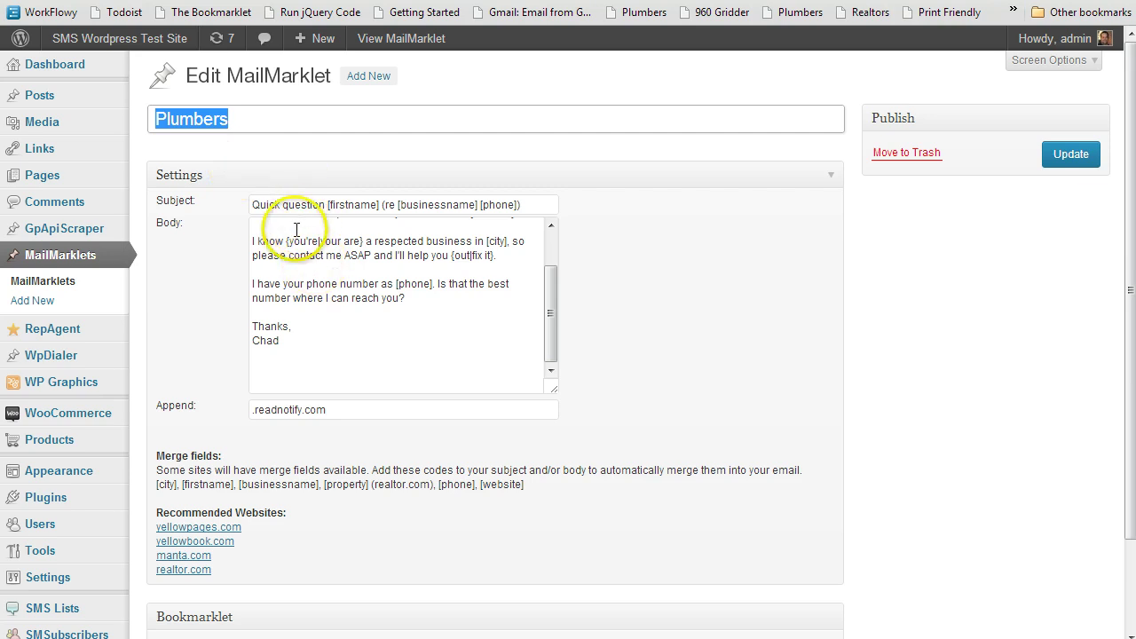
left_click(270, 242)
scroll(270, 242, "up", 1)
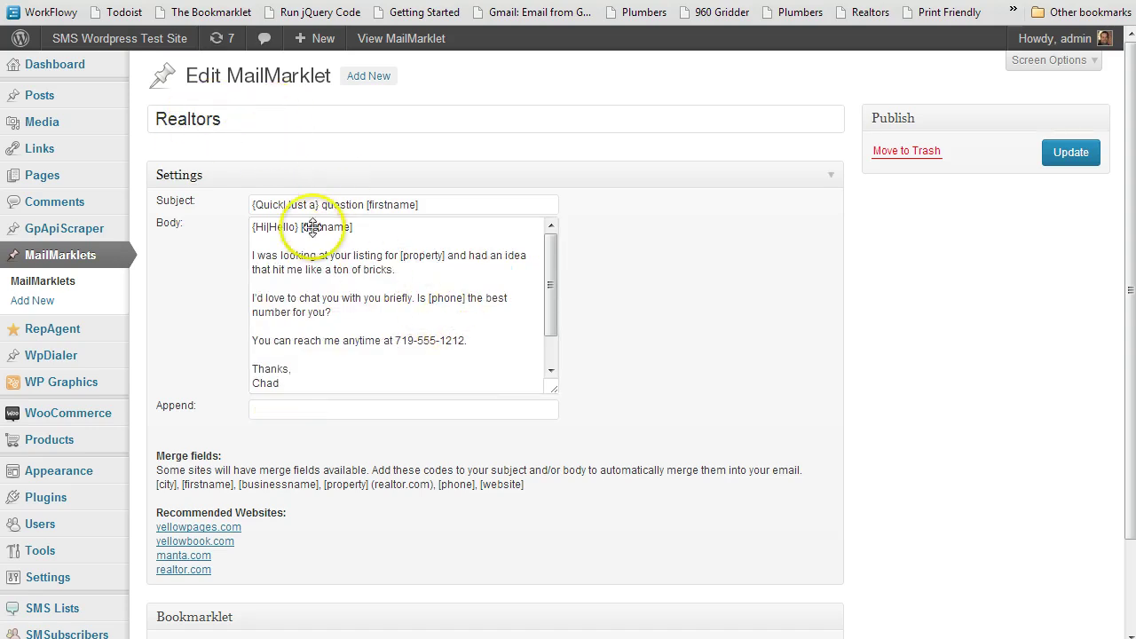
left_click(351, 326)
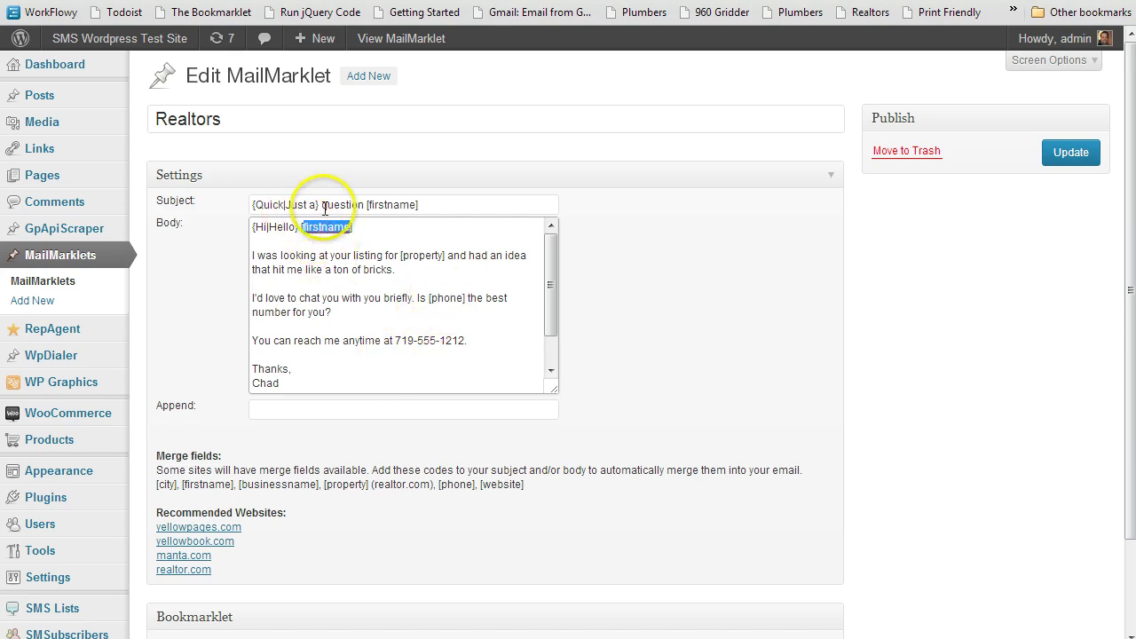
left_click_drag(318, 205, 253, 205)
left_click(364, 359)
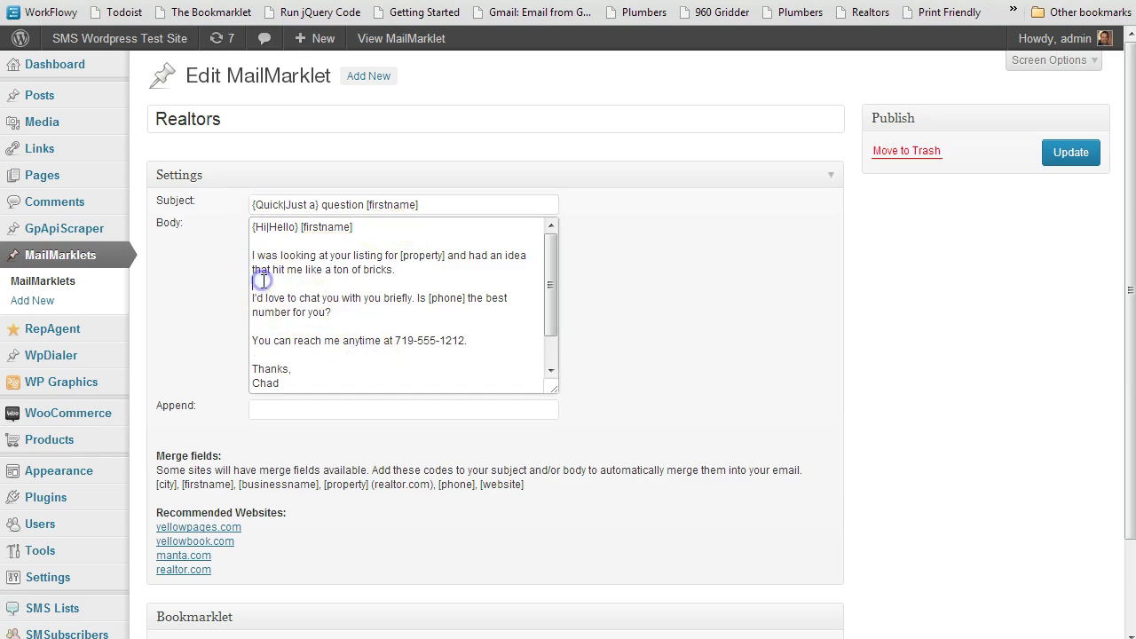
left_click_drag(253, 297, 275, 286)
left_click(345, 312)
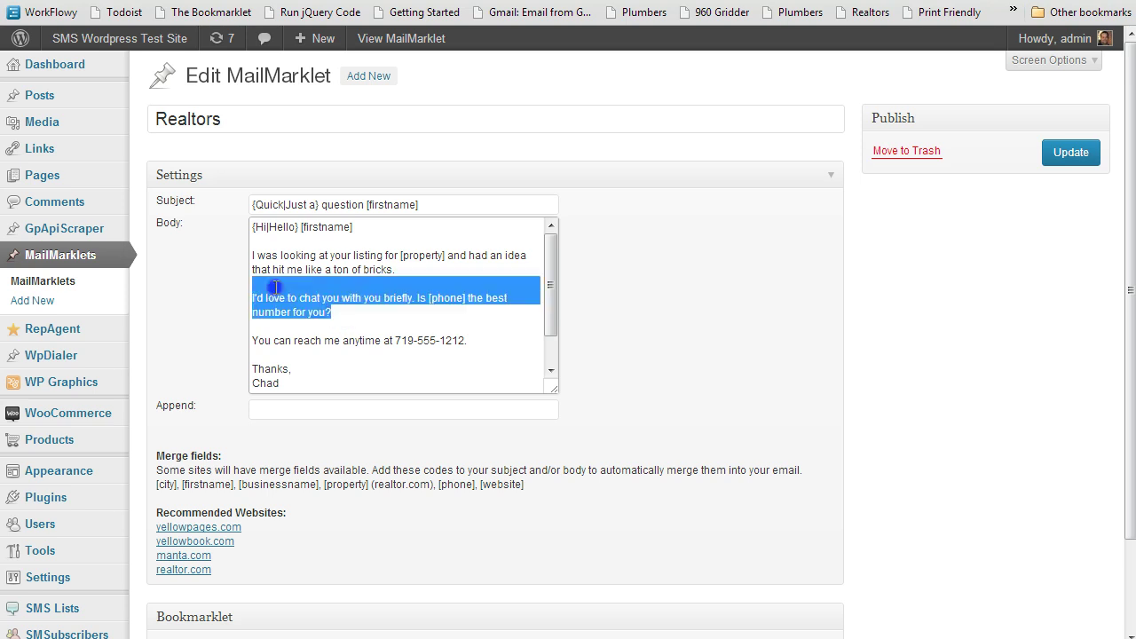
left_click(275, 286)
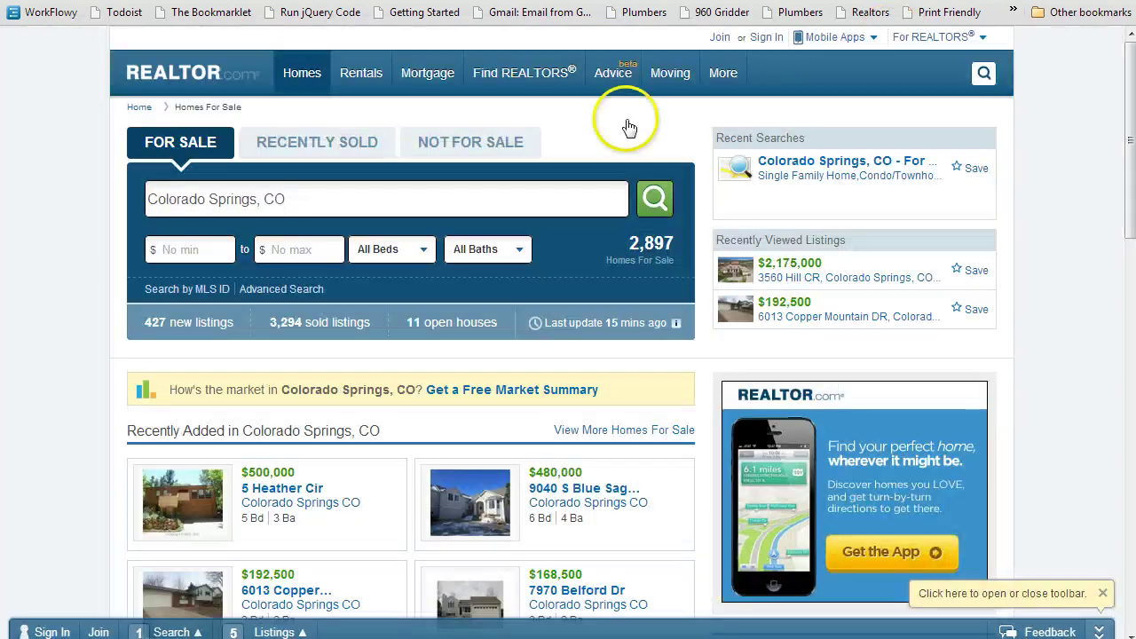
Step: Open the 5 Heather Cir listing in Colorado Springs and scroll through its details
scroll(533, 221, "down", 2)
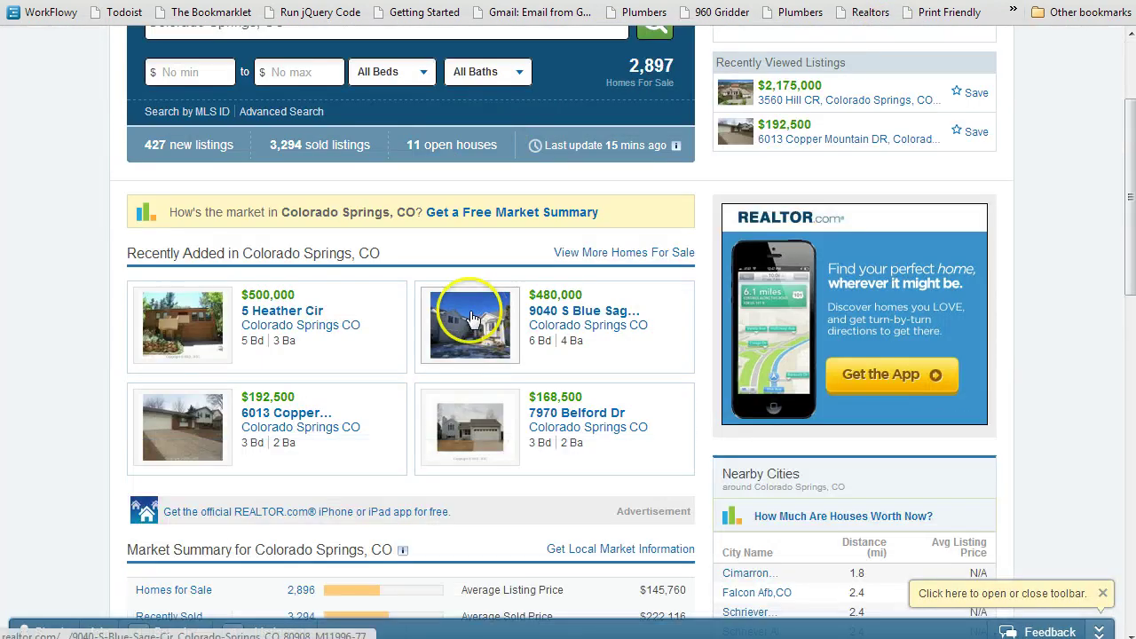
left_click(293, 318)
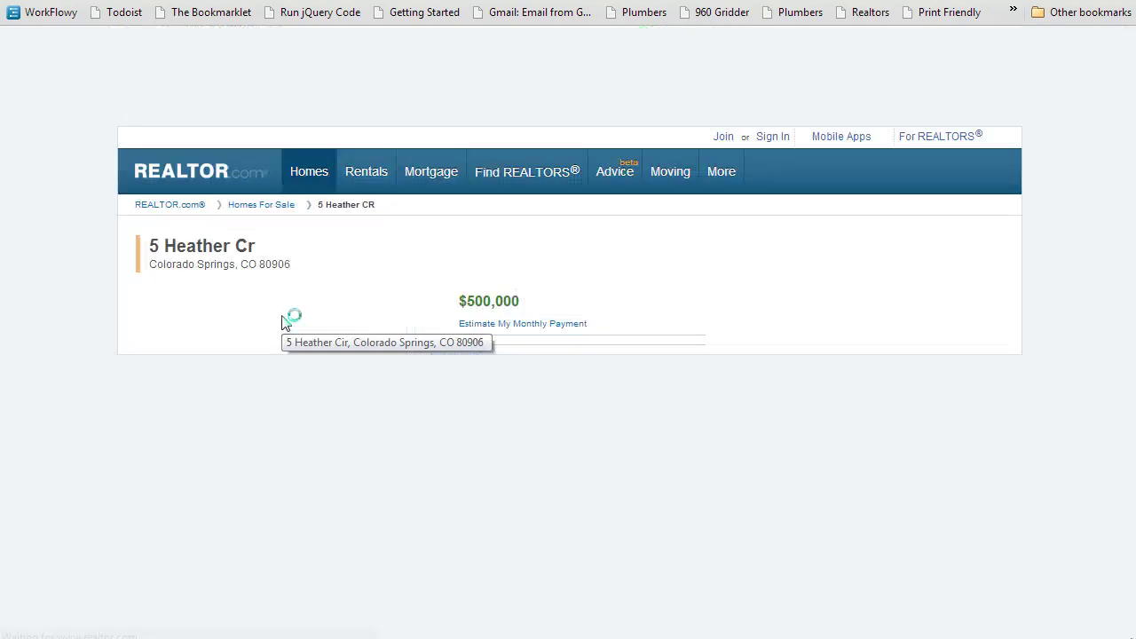
left_click(305, 311)
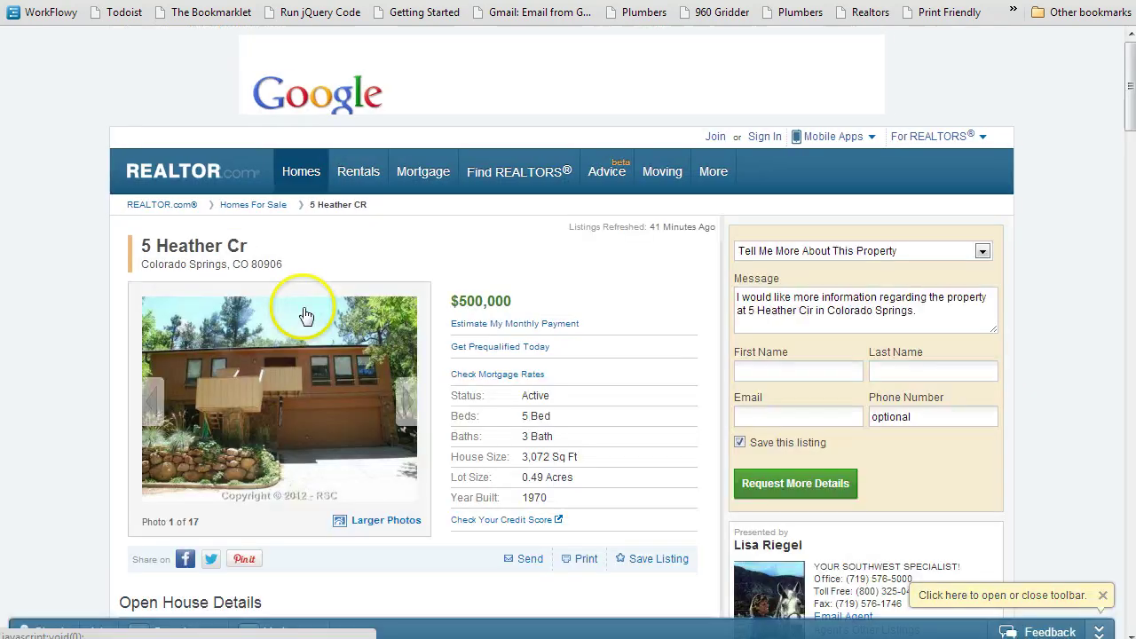
scroll(305, 313, "down", 2)
scroll(305, 311, "down", 3)
scroll(657, 223, "up", 2)
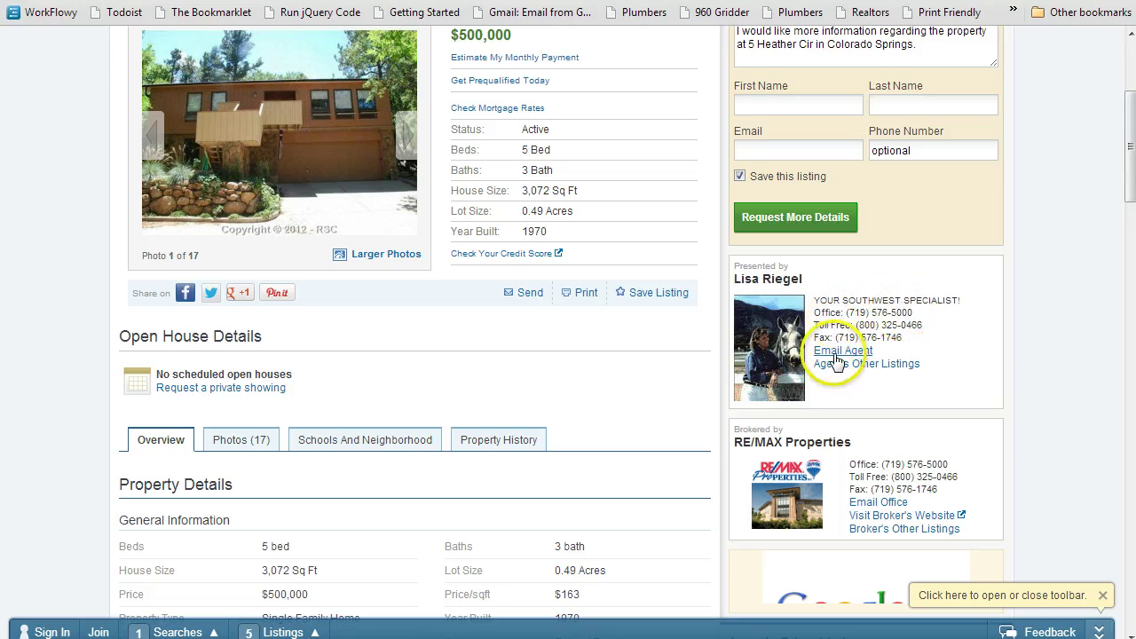
Step: Open the Email Agent form, close the Request More Details modal, and return to the top
left_click(835, 351)
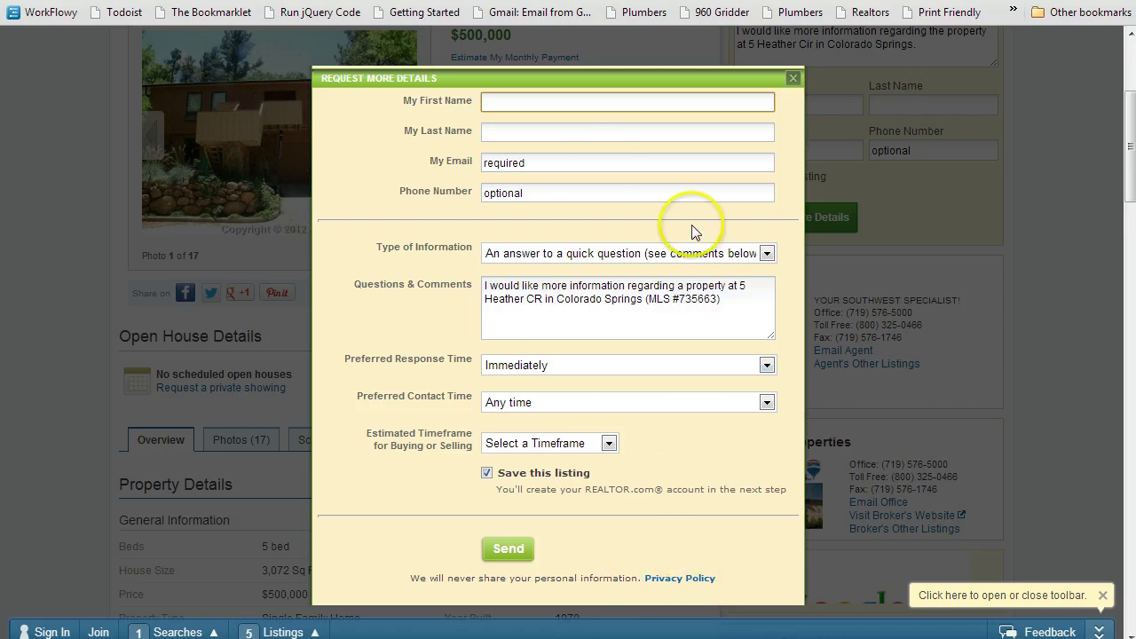
left_click(795, 80)
scroll(888, 266, "down", 3)
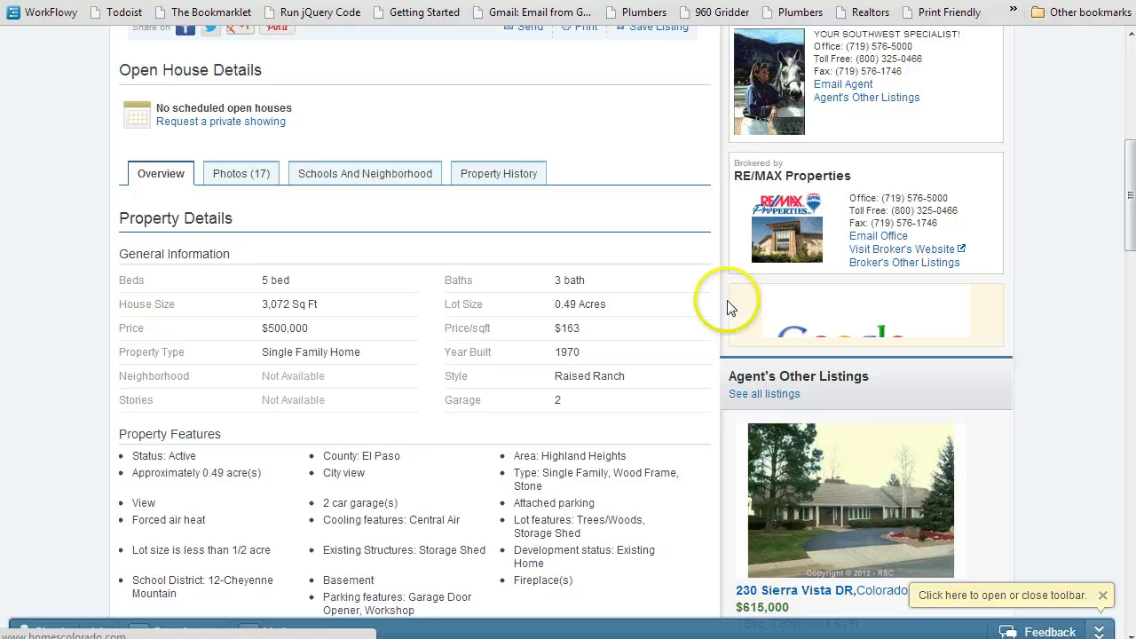
scroll(733, 302, "up", 6)
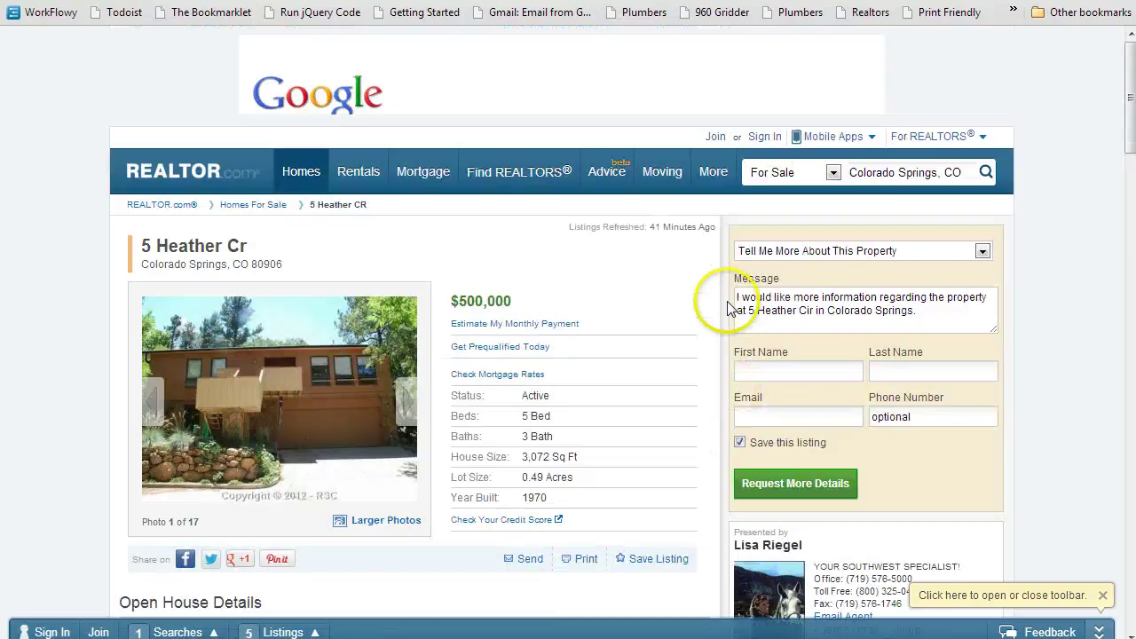
Step: Run the Realtors bookmarklet to list the 5 Heather Cr contact emails, then email the office address
left_click(868, 14)
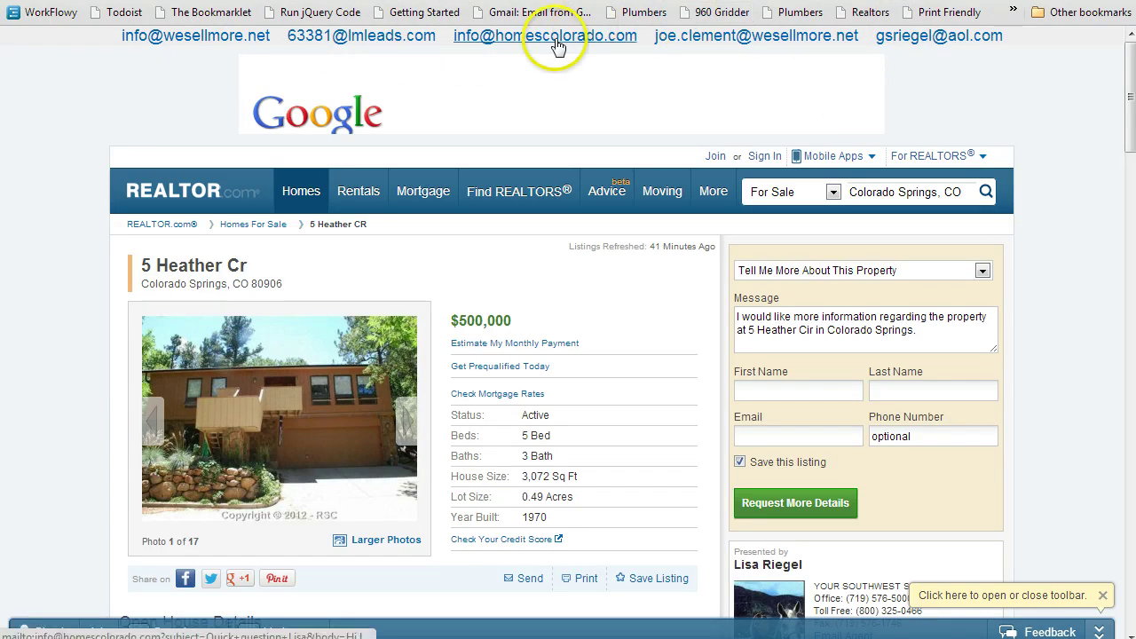
scroll(599, 173, "down", 3)
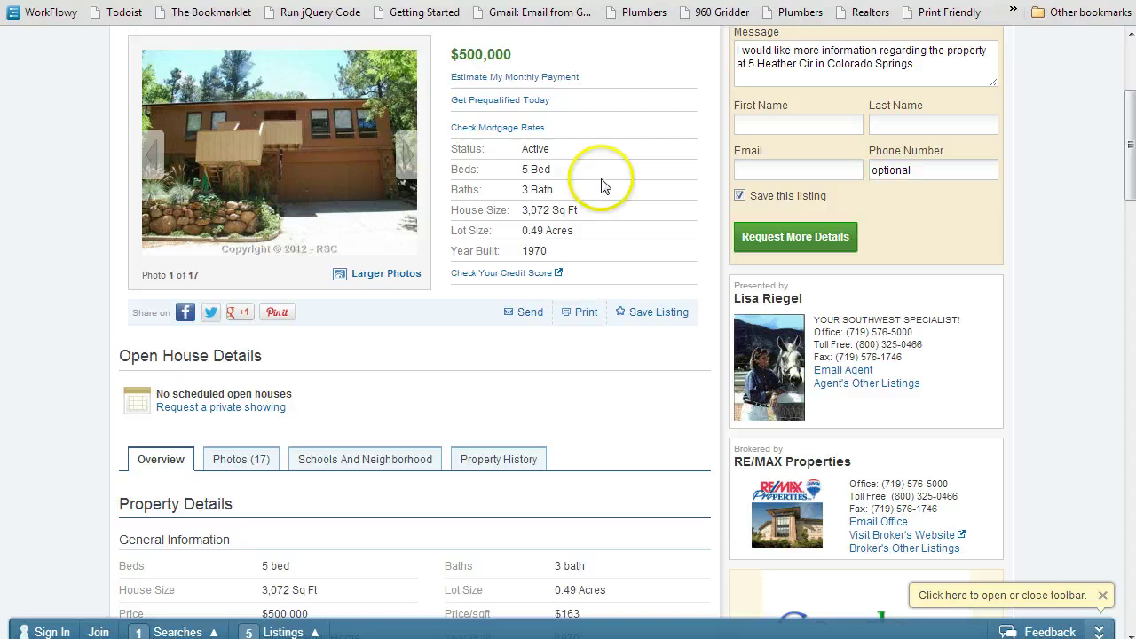
scroll(835, 369, "up", 3)
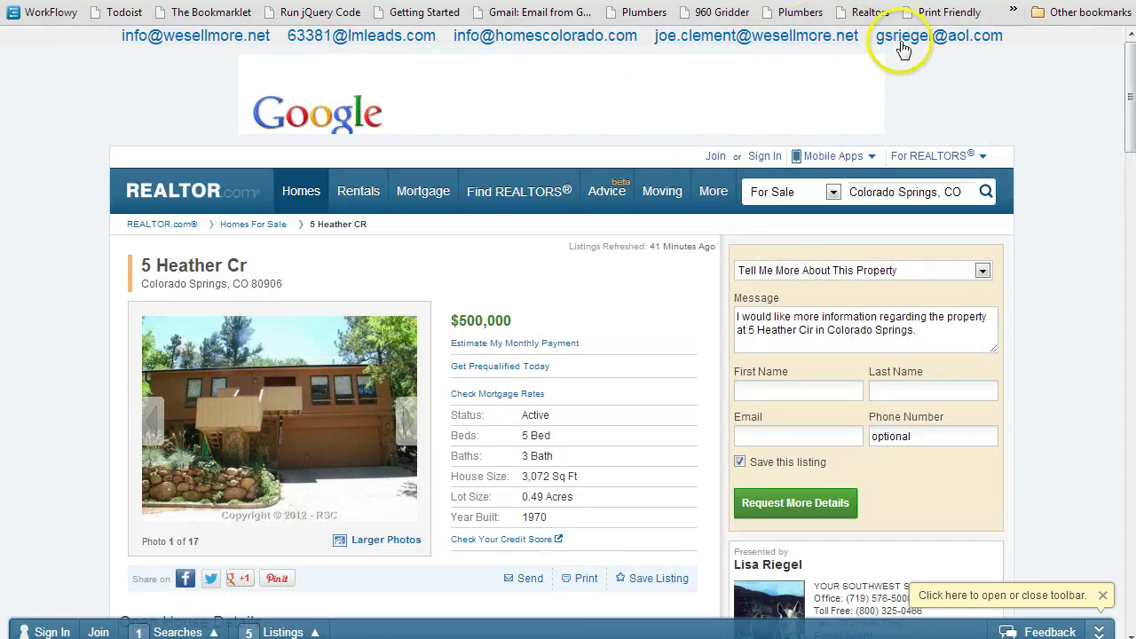
scroll(901, 304, "down", 1)
scroll(901, 304, "up", 1)
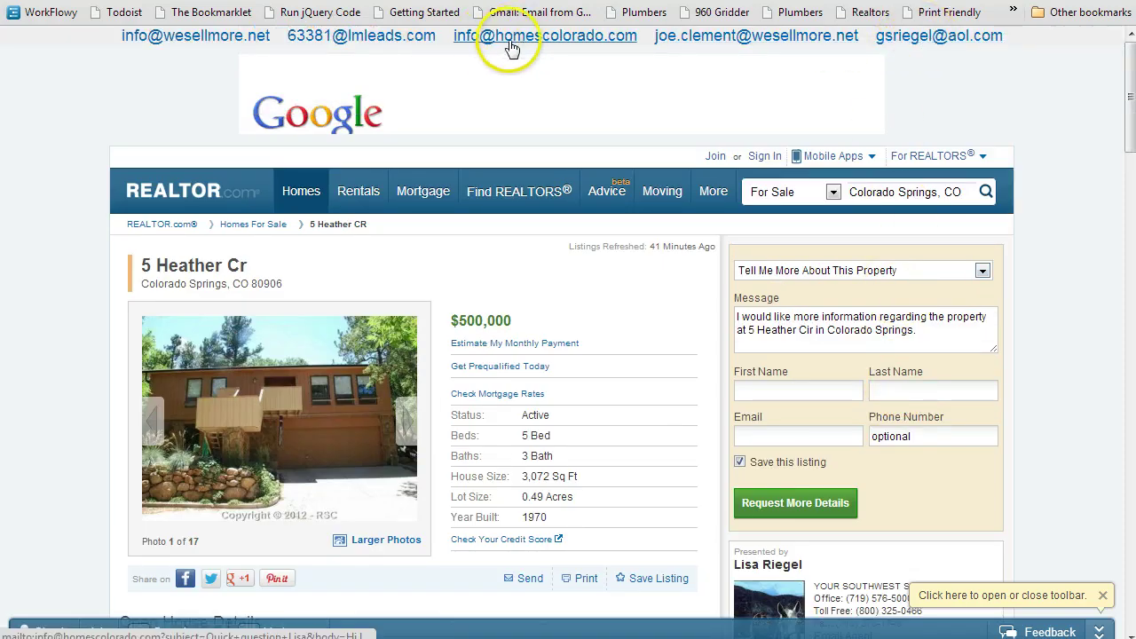
left_click(455, 41)
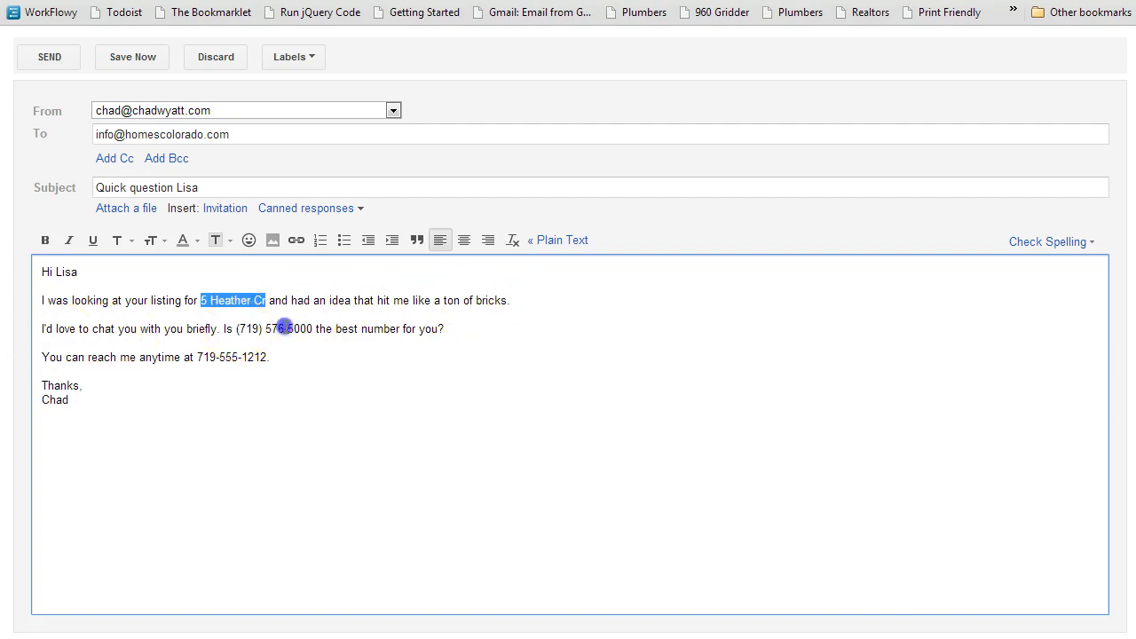
Step: Review the listing-office draft and place the caret on the empty line below the signature
left_click(311, 363)
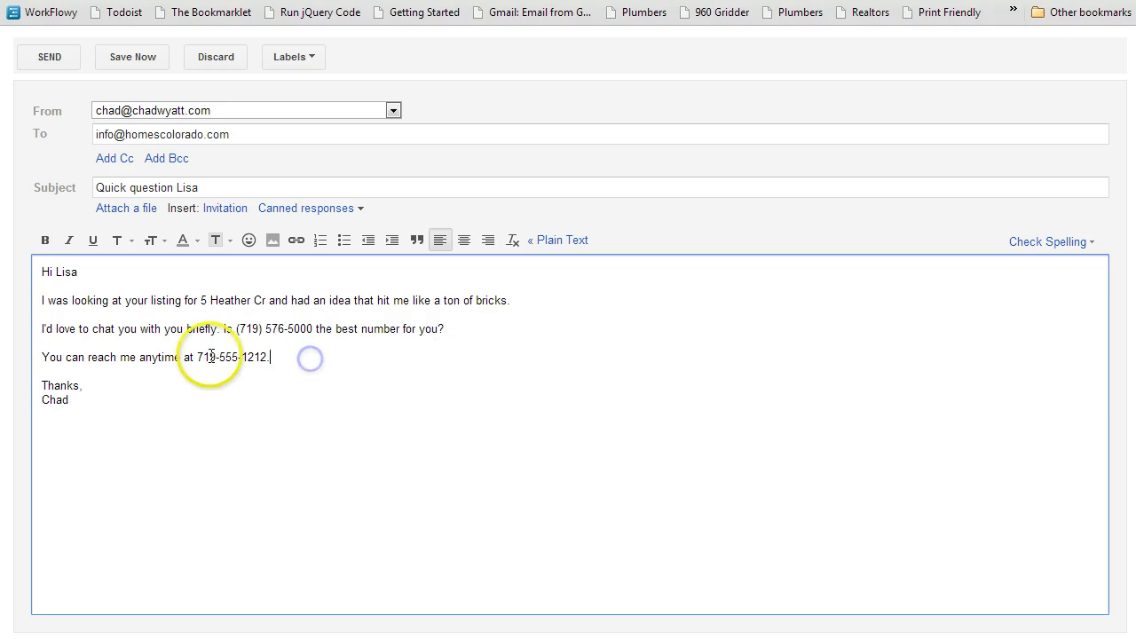
left_click_drag(69, 408, 459, 445)
left_click(329, 478)
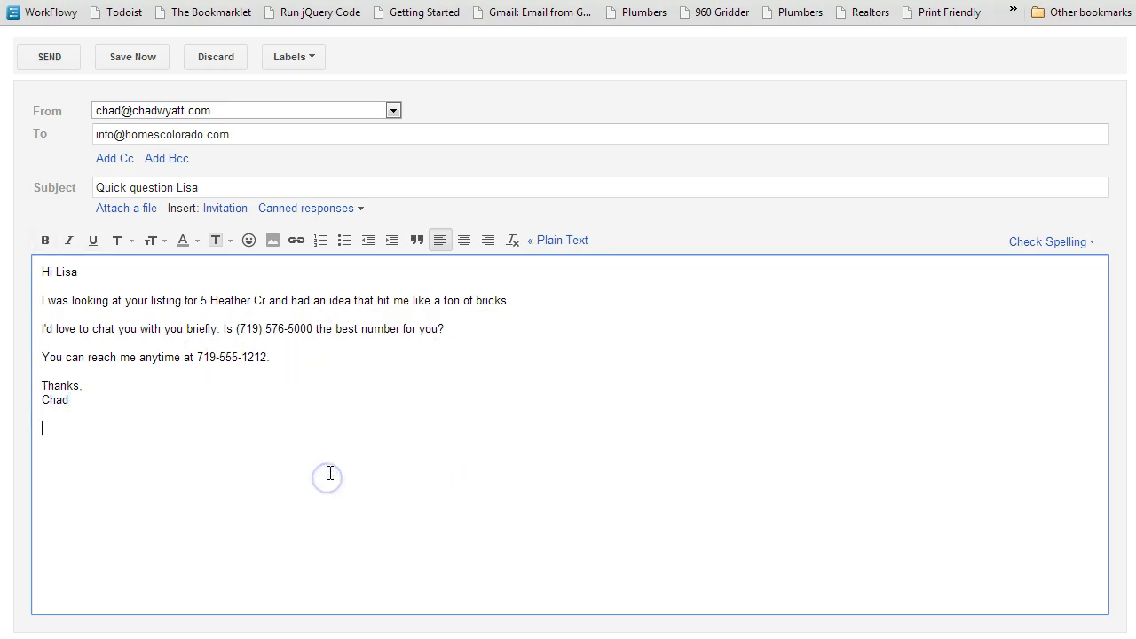